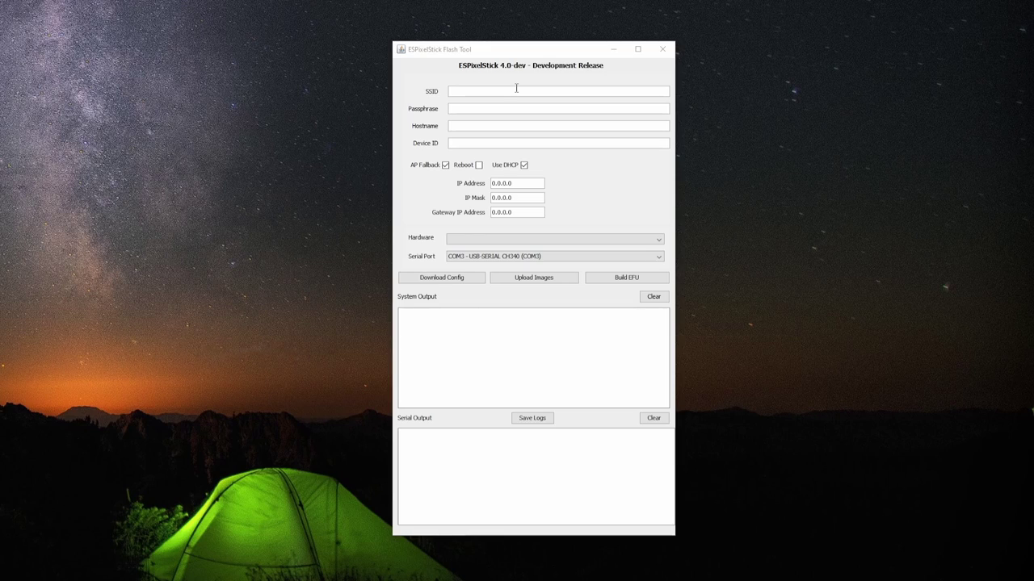
- Fill in the SSID ASUS and the network passphrase, name both hostname and device ID ShowQuad, and choose the QUINLED QUAD AE+ hardware
left_click(516, 88)
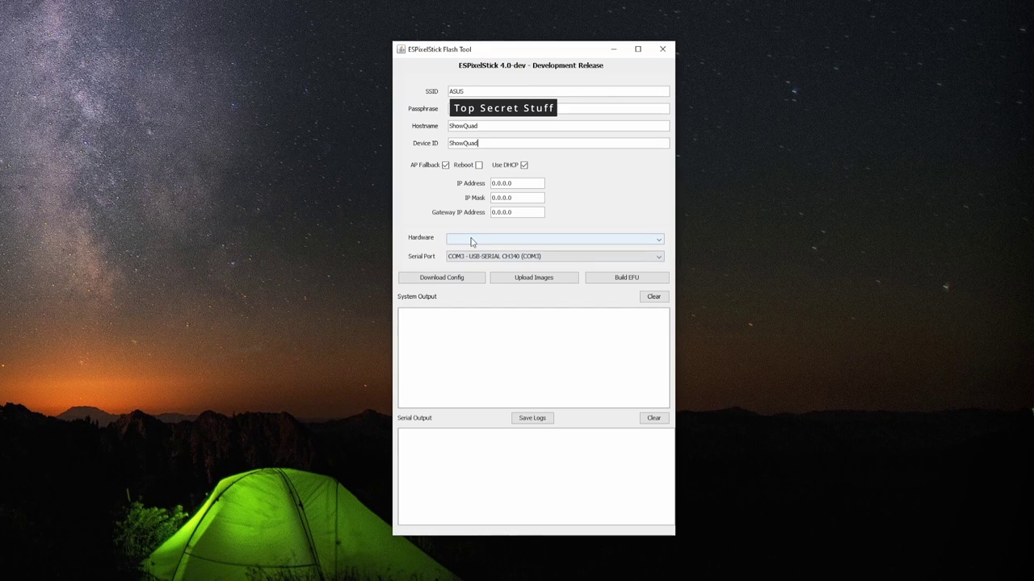
left_click(472, 240)
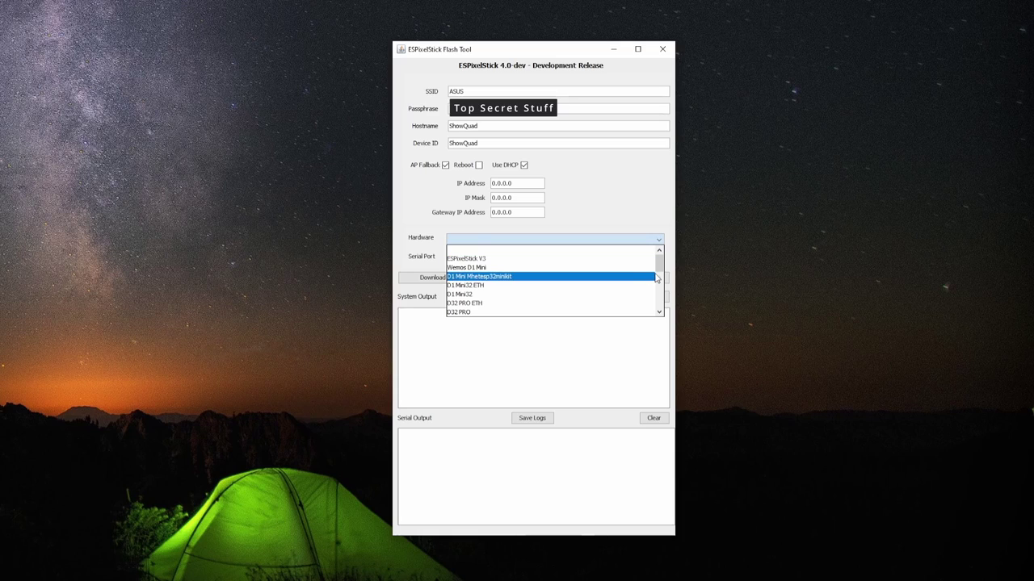
left_click_drag(663, 271, 662, 285)
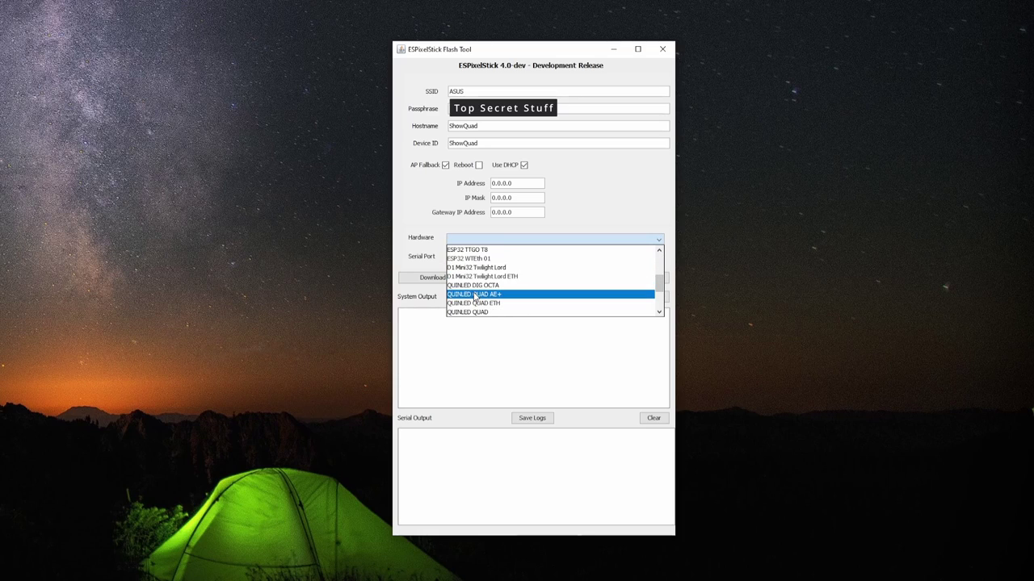
left_click(518, 294)
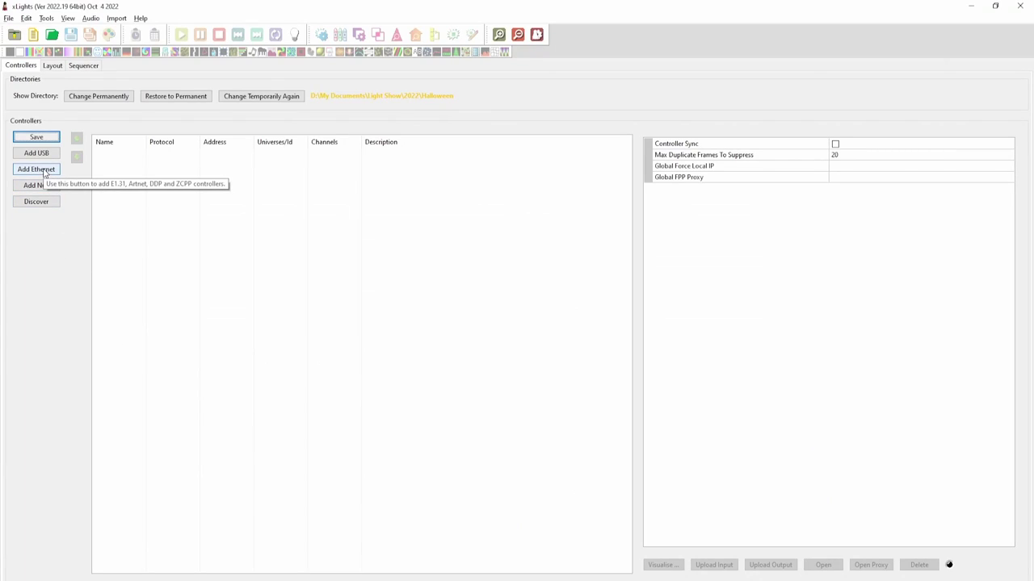
- In xLights, add an Ethernet controller and name it ShowQuad
left_click(36, 169)
left_click(877, 144)
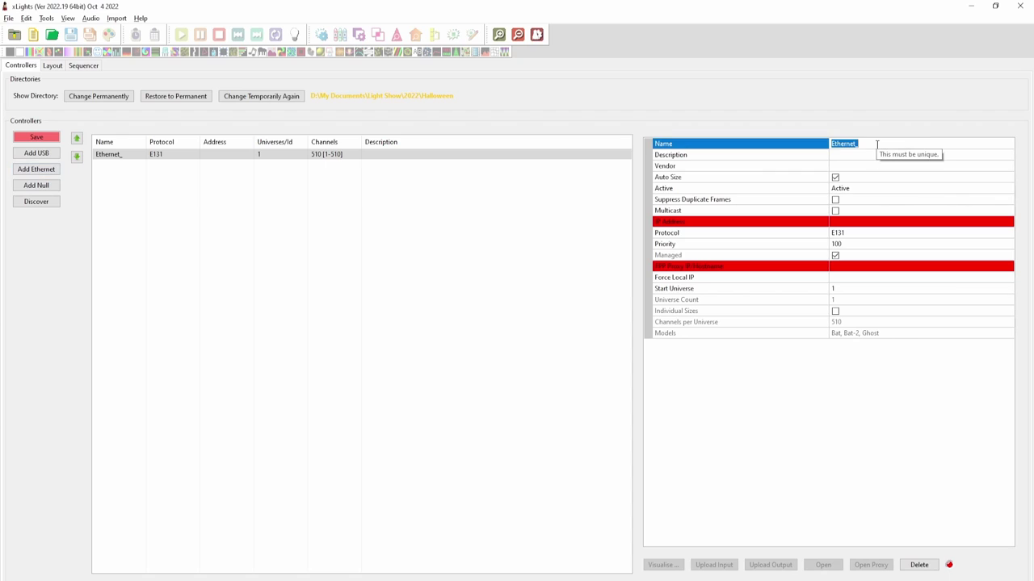
type("ShowQuad")
- Set the ShowQuad controller's vendor to ESPixelStick, its model to ESPixelStick-4.x and its variant to ESP32
left_click(840, 174)
left_click(845, 171)
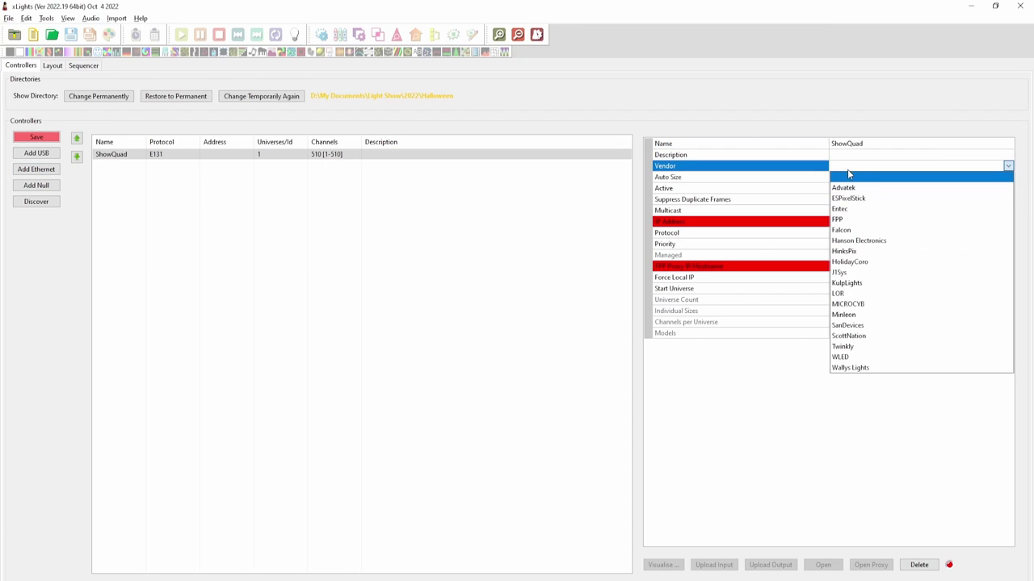
left_click(861, 201)
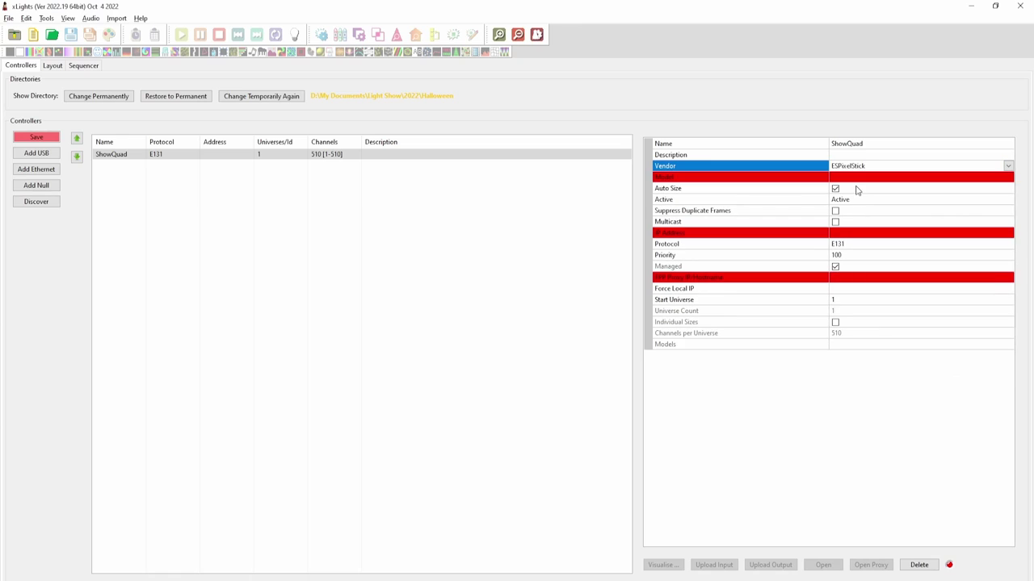
left_click(854, 177)
left_click(854, 179)
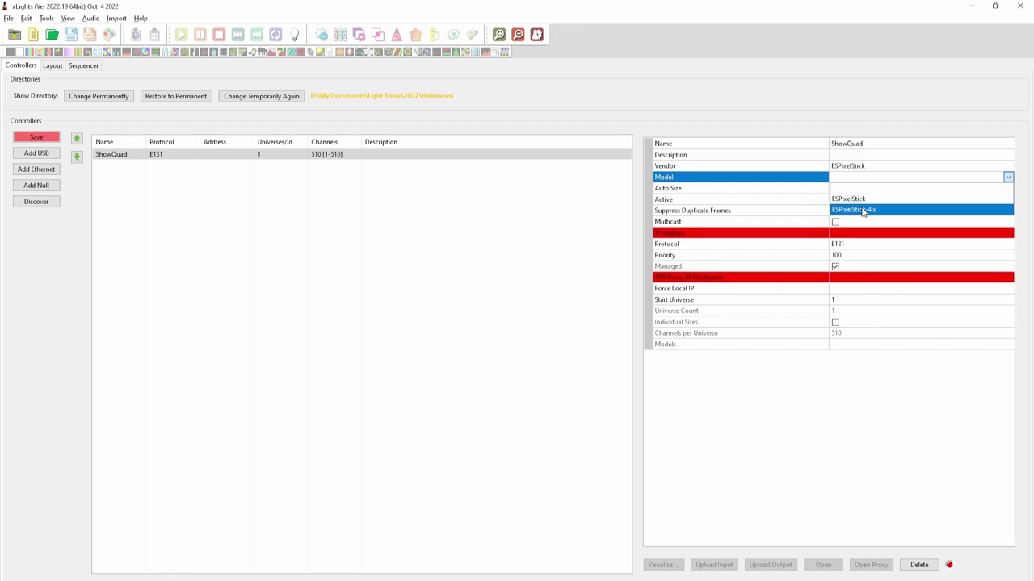
left_click(877, 212)
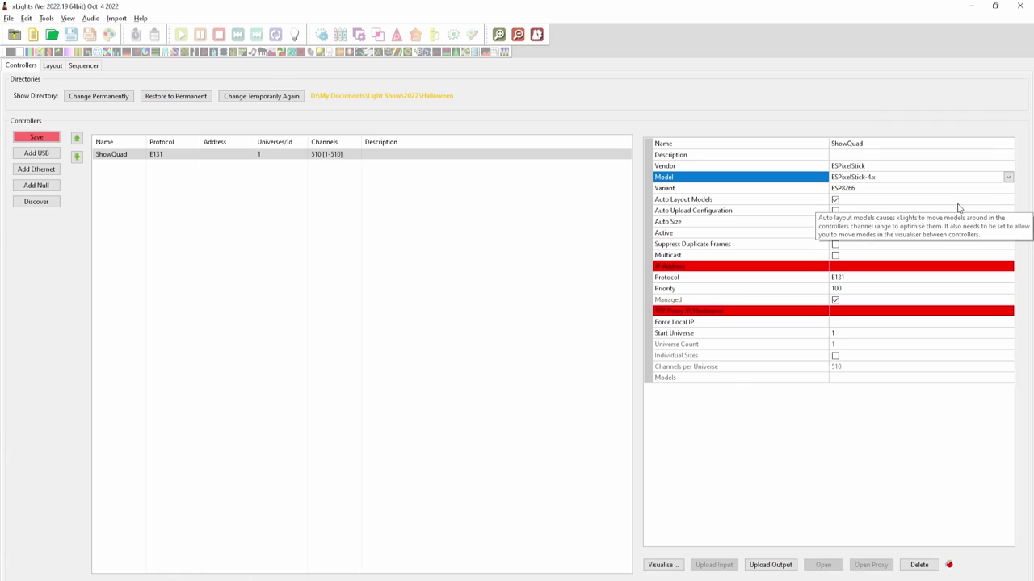
left_click(878, 191)
left_click(869, 191)
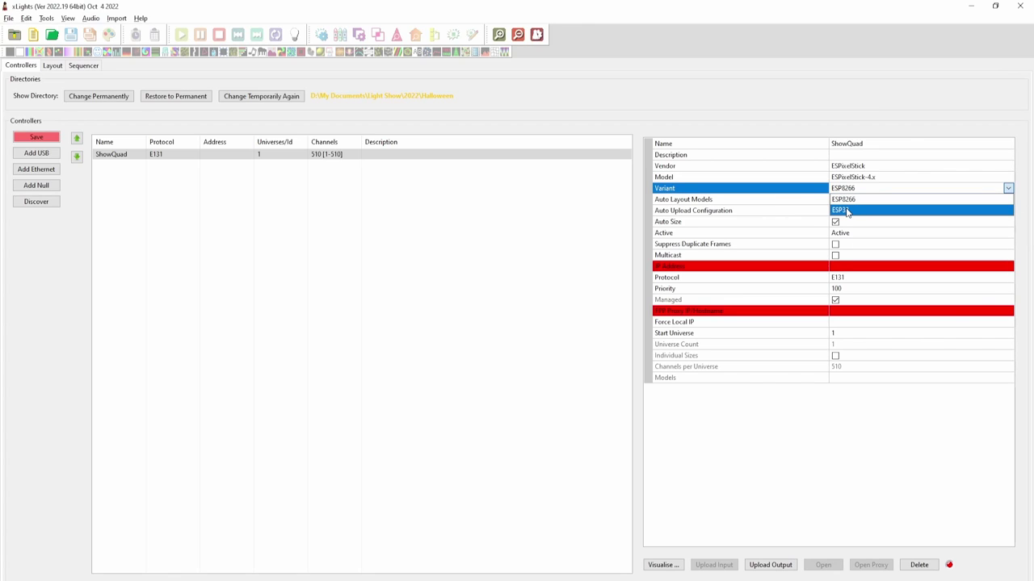
left_click(846, 211)
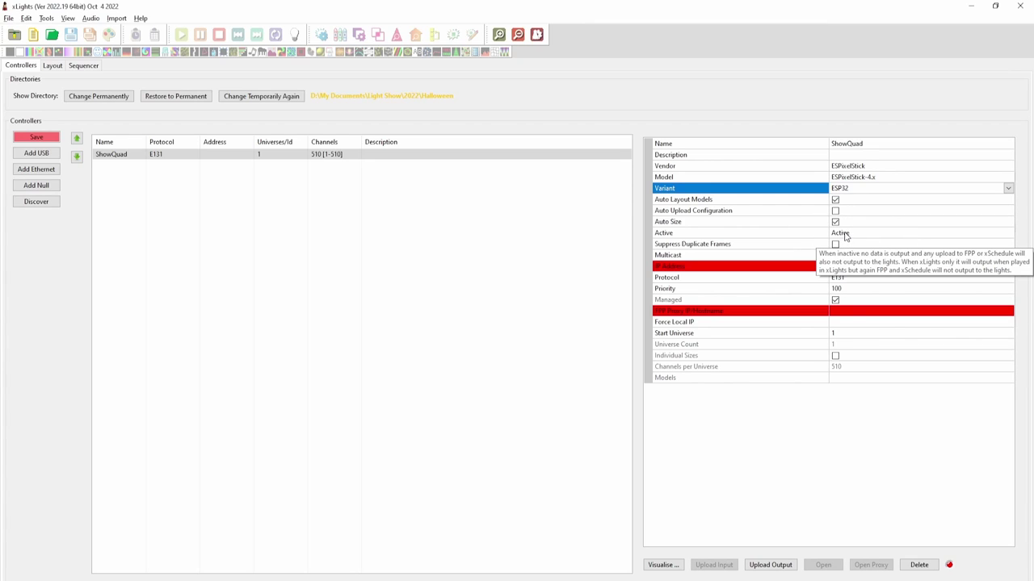
- Set the controller's active state to xLights Only and enter 192.168.34 as its IP address
left_click(844, 235)
left_click(844, 234)
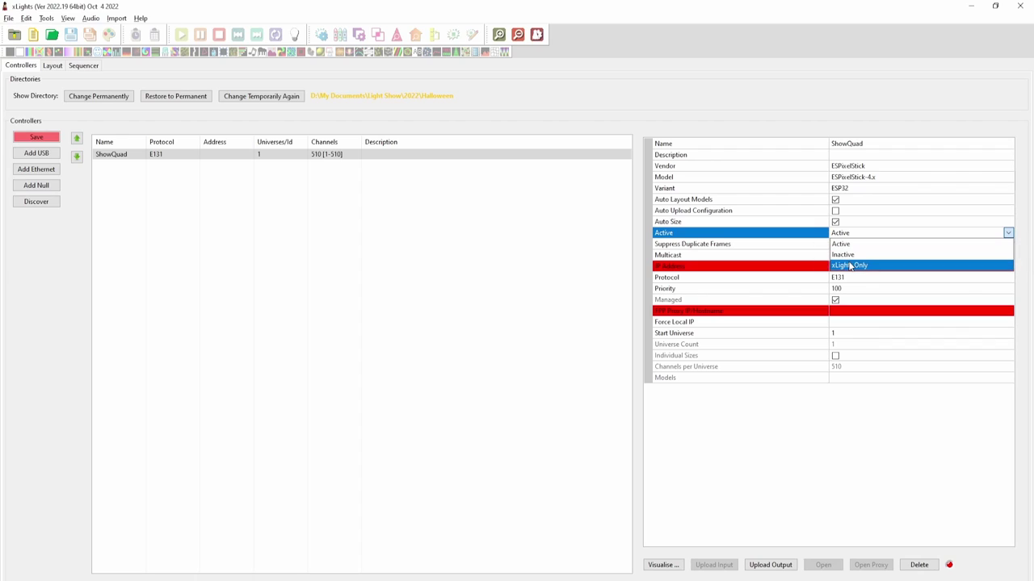
left_click(850, 266)
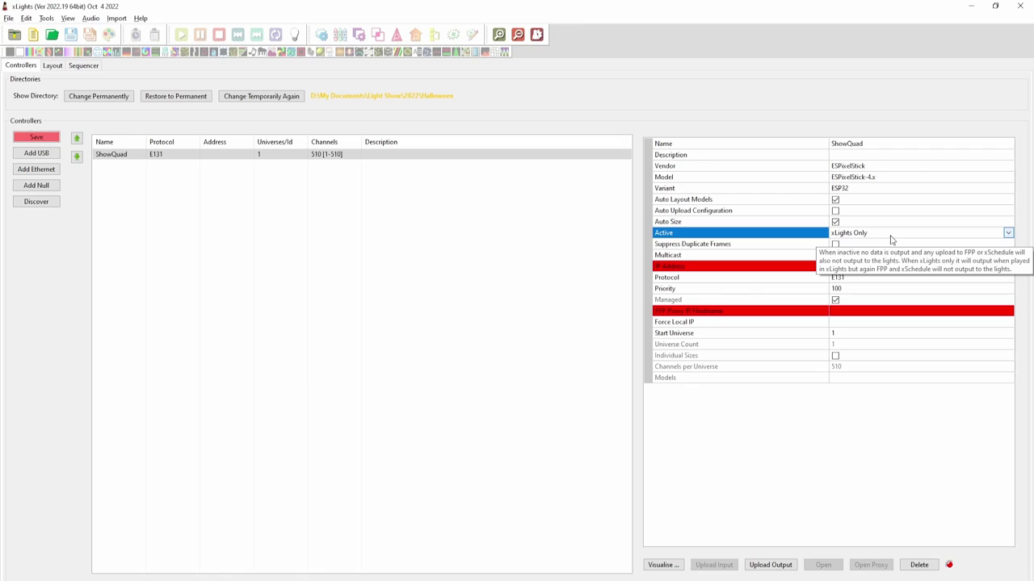
left_click(874, 265)
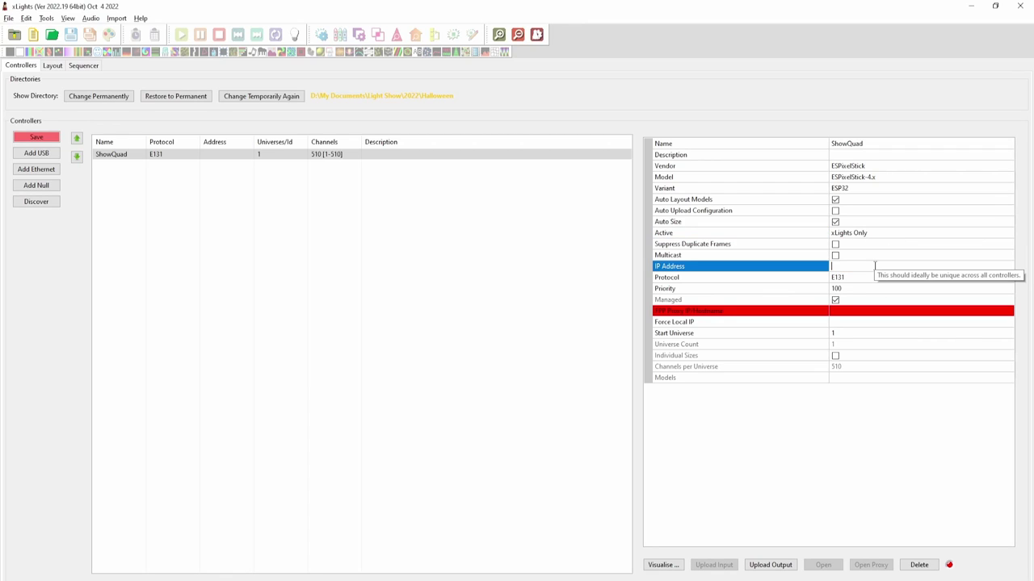
type("192.168.34")
- Change the controller's protocol to DDP with Keep Channel Numbers turned off, and save the controller setup
left_click(845, 279)
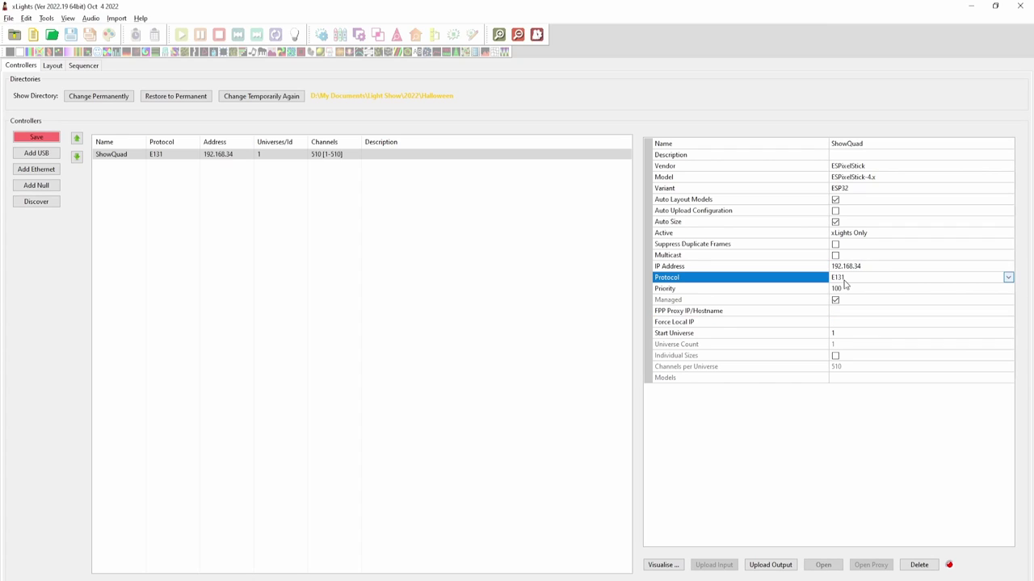
left_click(845, 281)
left_click(847, 294)
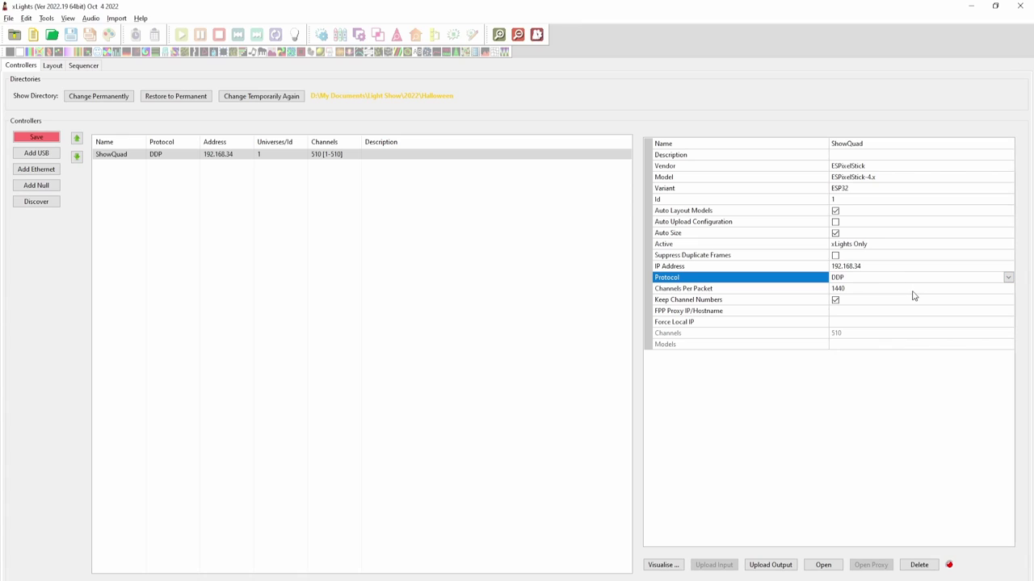
left_click(836, 301)
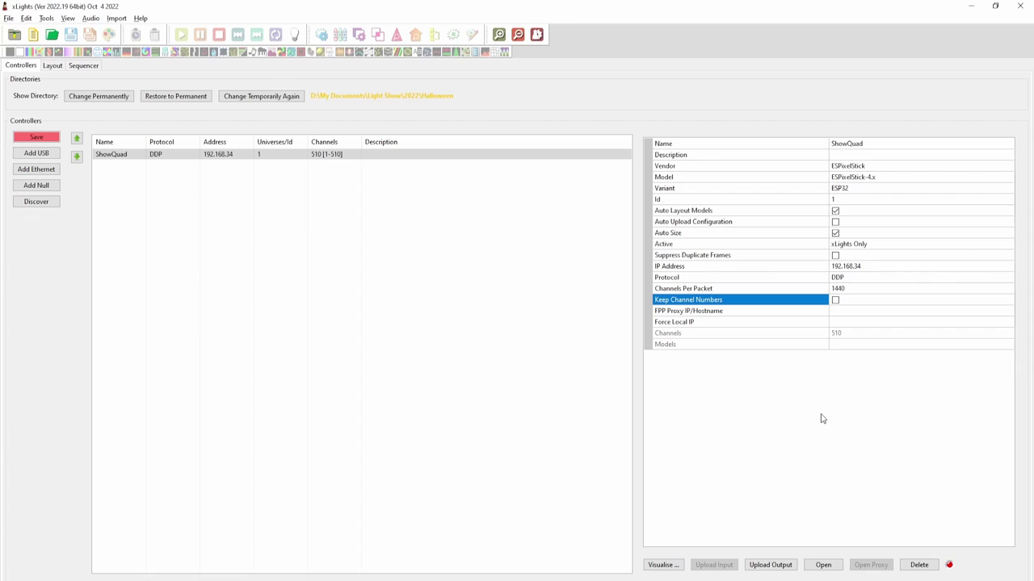
left_click(53, 139)
left_click(53, 139)
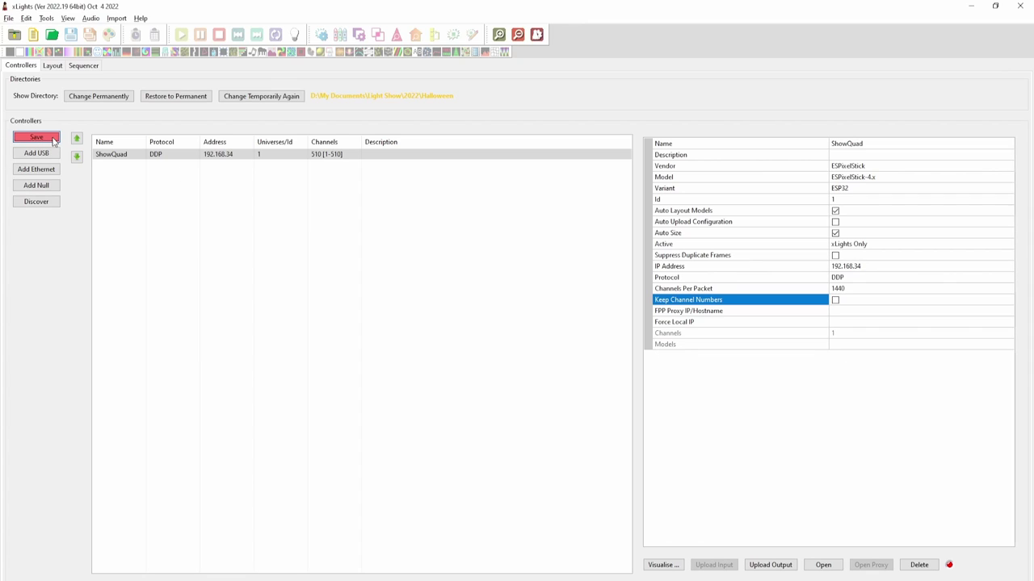
- Visualise the controller's ports and assign the Bat and Bat-2 models to Pixel Port 1
left_click(662, 565)
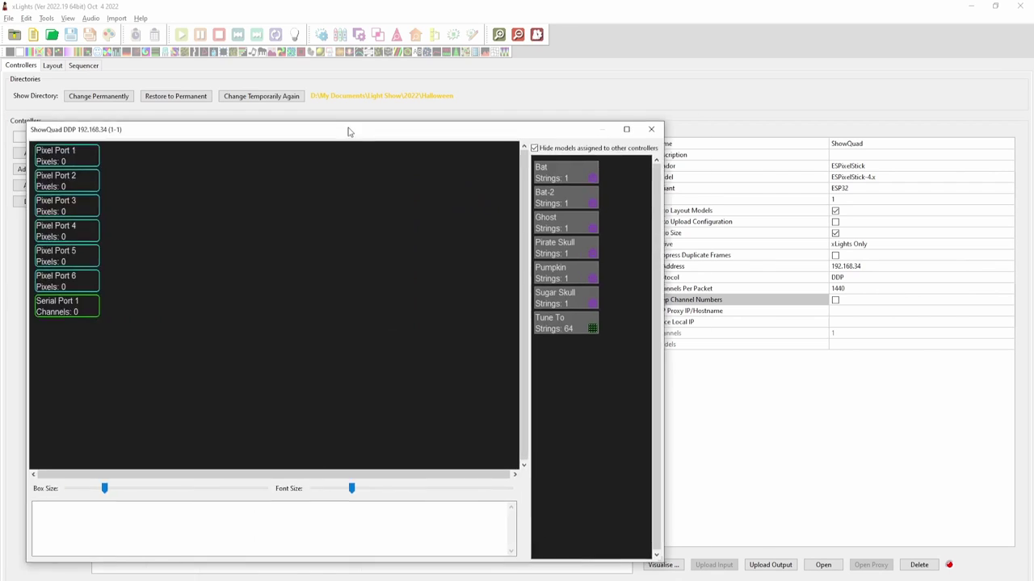
left_click_drag(350, 131, 541, 92)
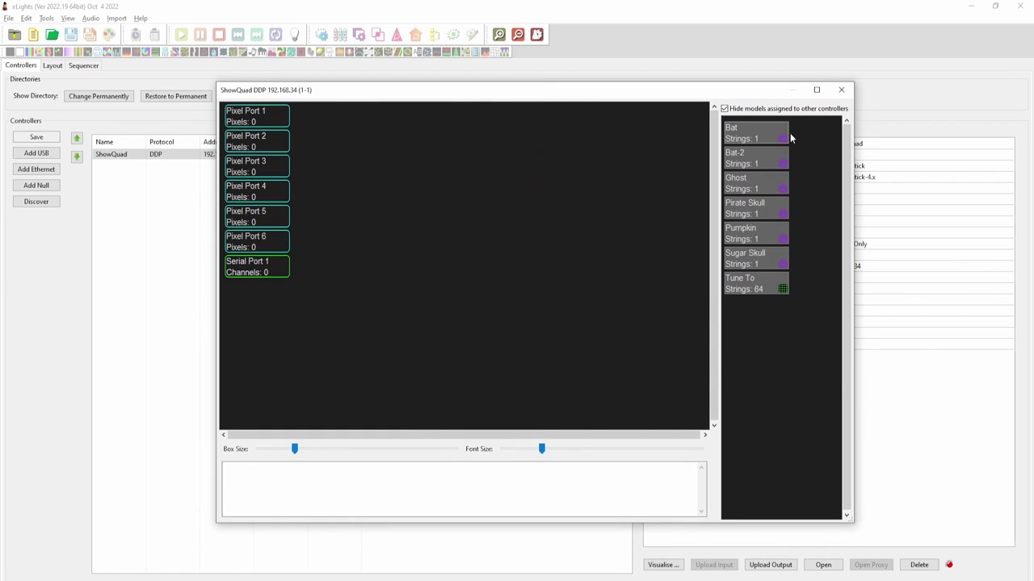
mouse_move(762, 152)
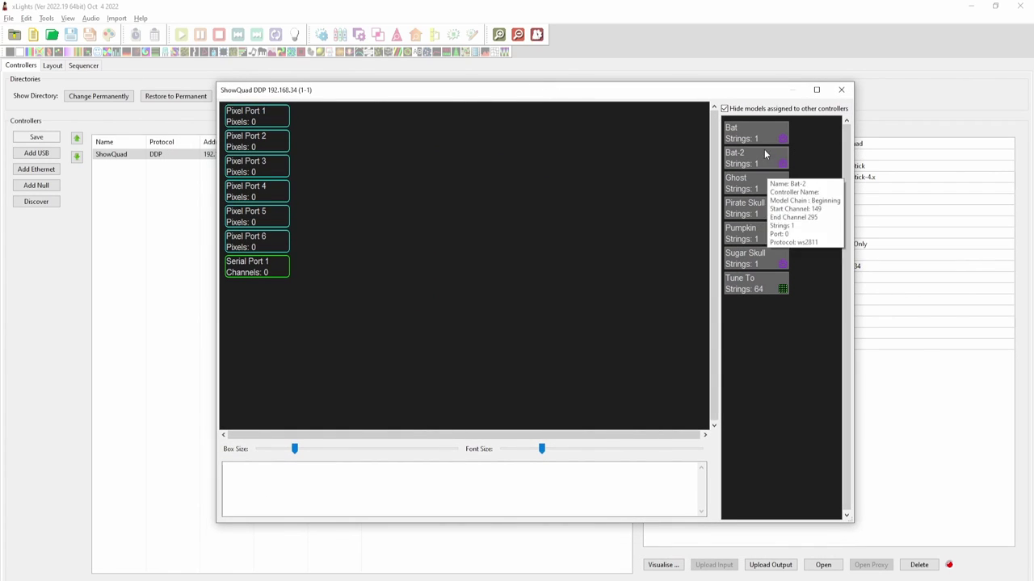
left_click_drag(747, 137, 451, 126)
left_click_drag(763, 134, 451, 127)
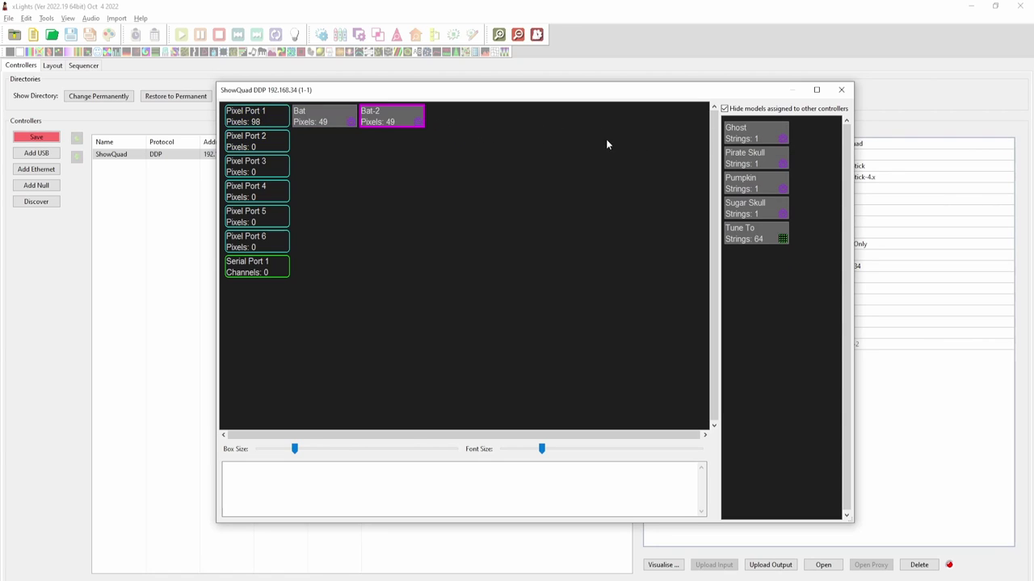
- Assign Ghost to Pixel Port 2, Pirate Skull to 3, Pumpkin to 4 and Sugar Skull to 5, and close the port layout
left_click_drag(757, 139, 377, 153)
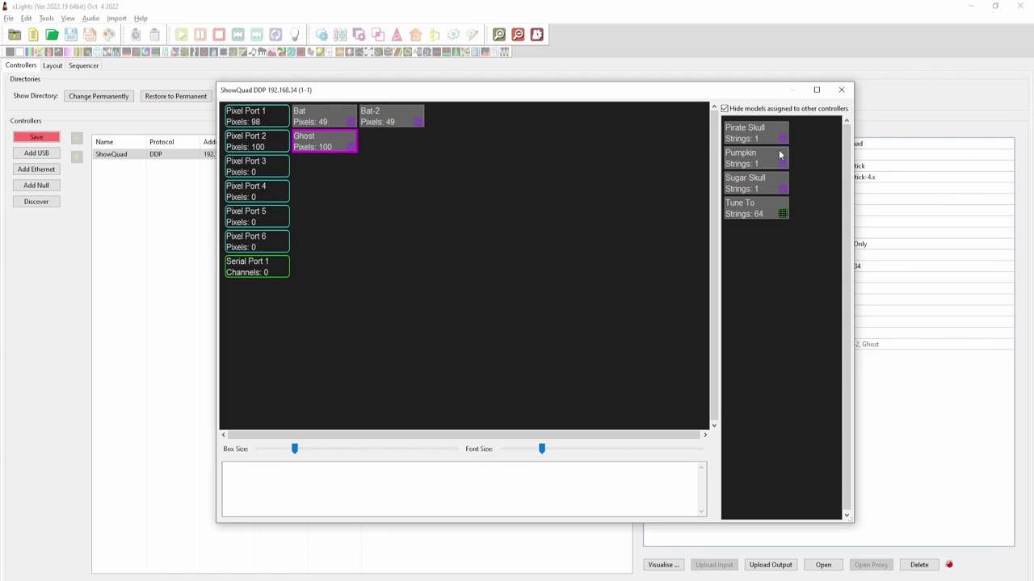
mouse_move(753, 139)
left_click_drag(753, 139, 405, 165)
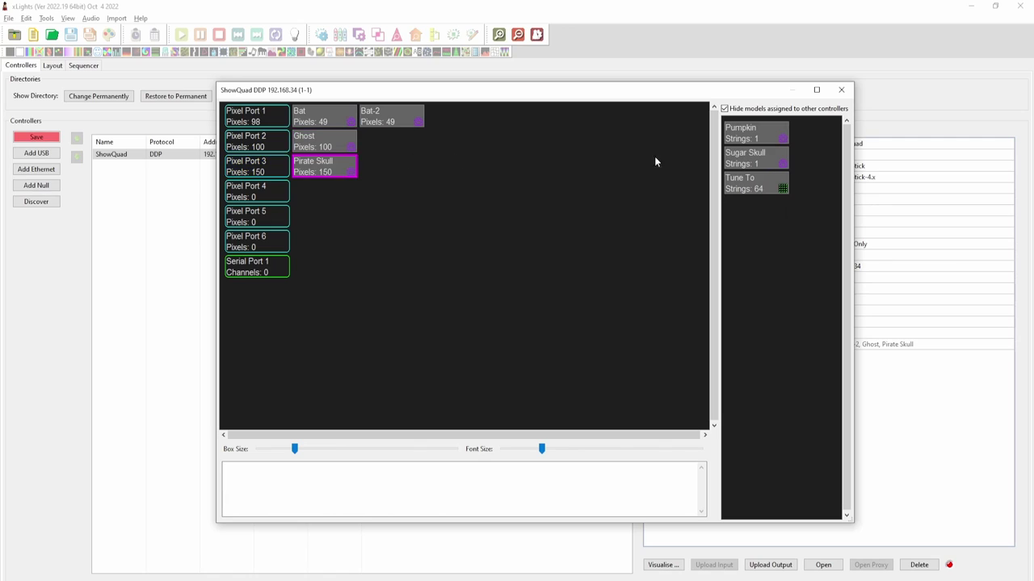
left_click_drag(763, 139, 354, 190)
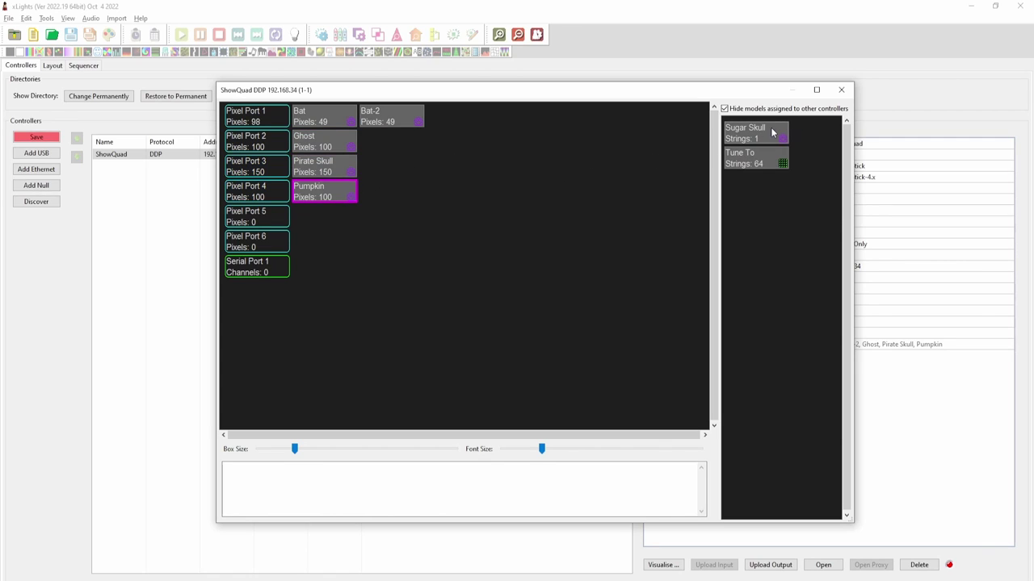
left_click_drag(772, 131, 359, 217)
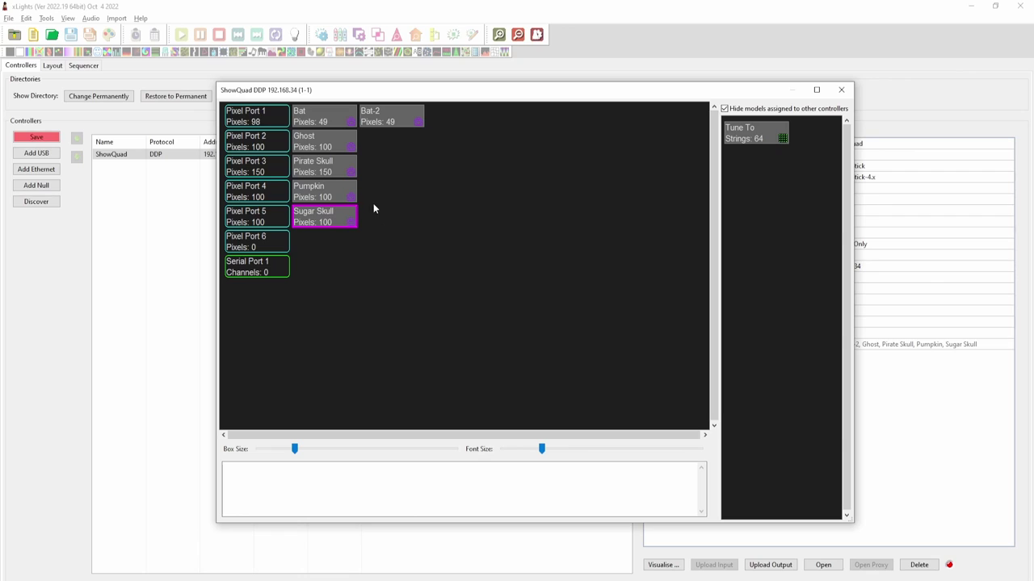
mouse_move(330, 220)
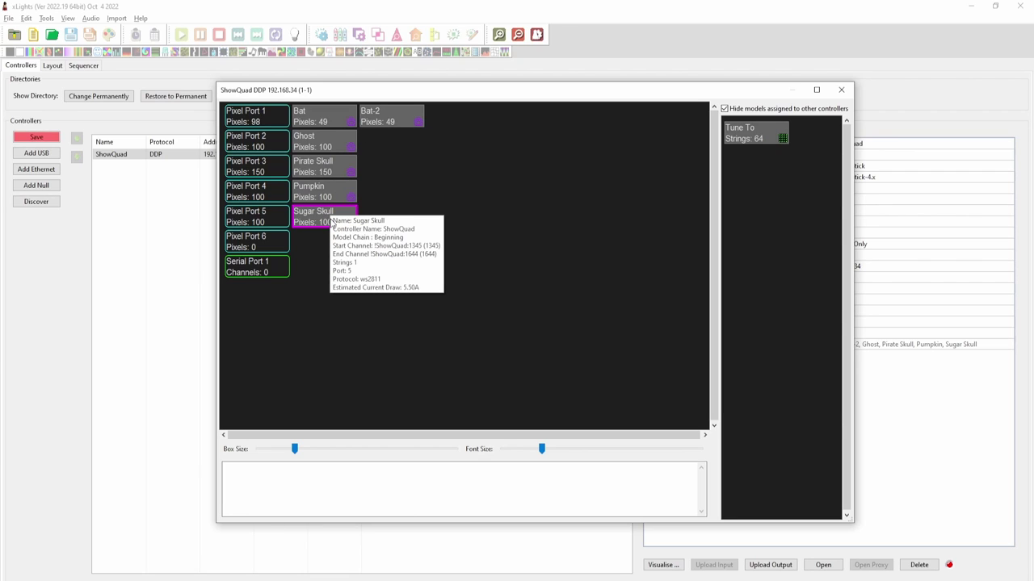
left_click(842, 91)
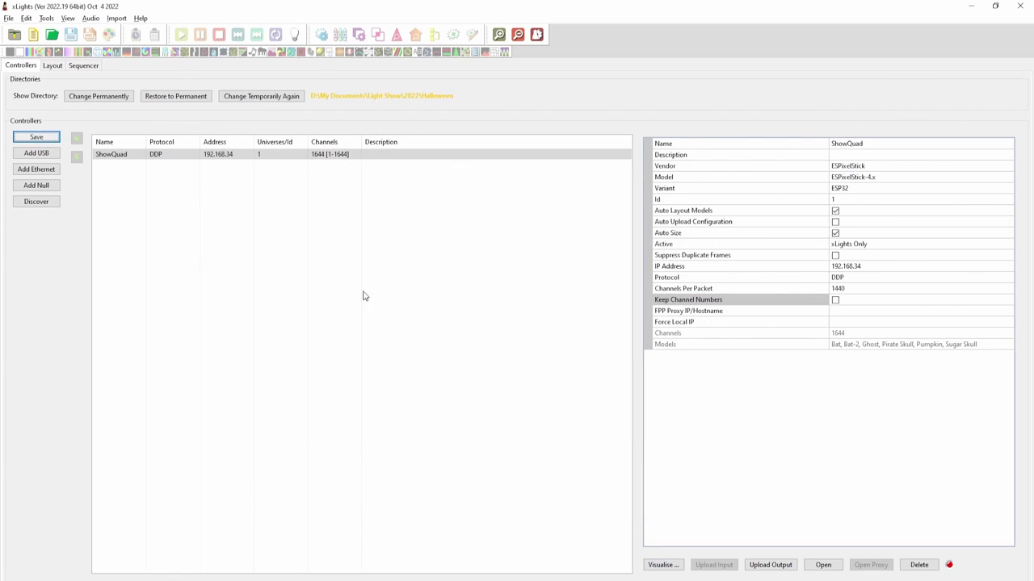
- Upload the output configuration to the ShowQuad controller and open the controller's web page
left_click(771, 566)
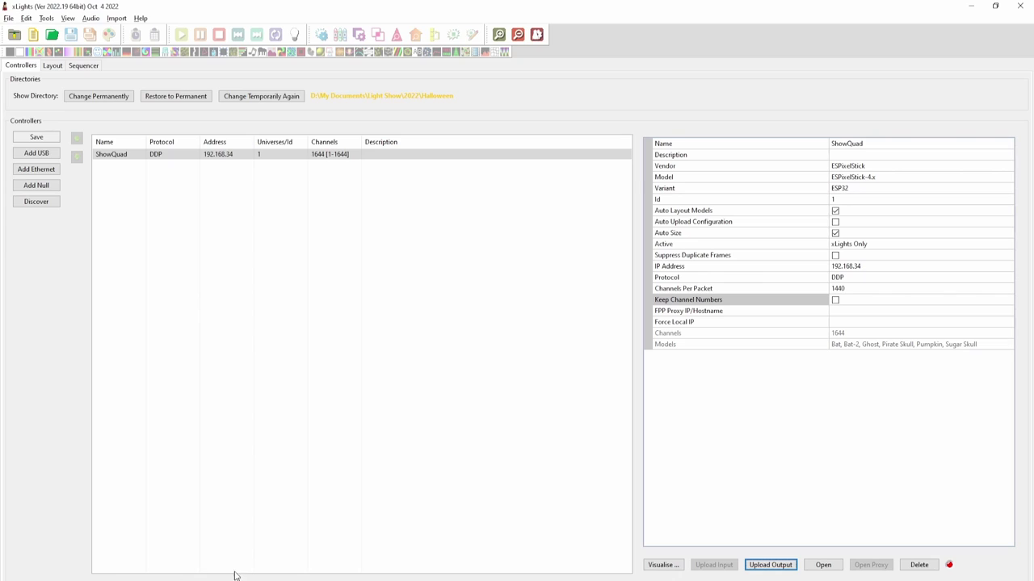
left_click(823, 565)
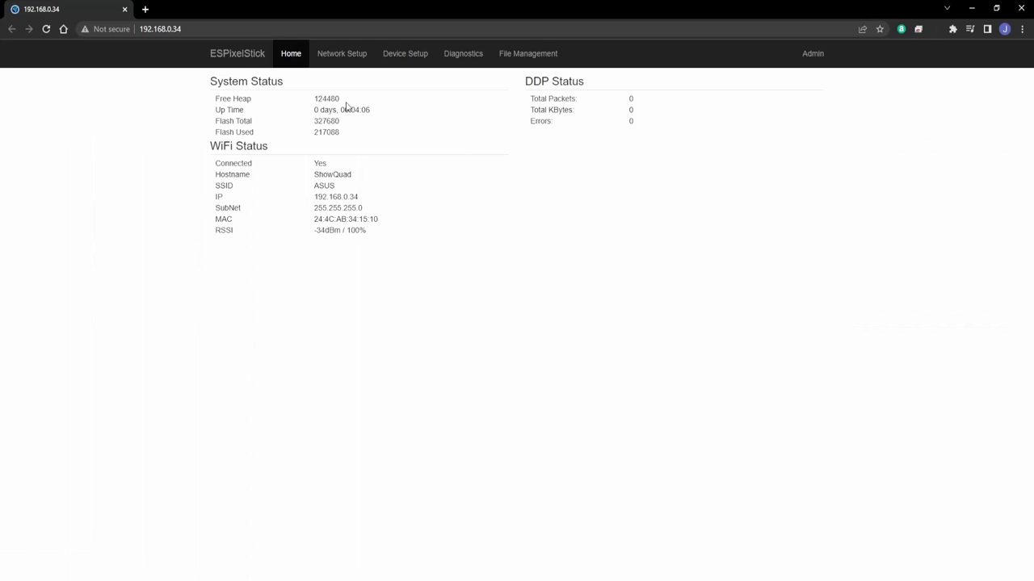
- In the ESPixelStick device setup, set the secondary input to FPP Remote and save the changes
left_click(396, 58)
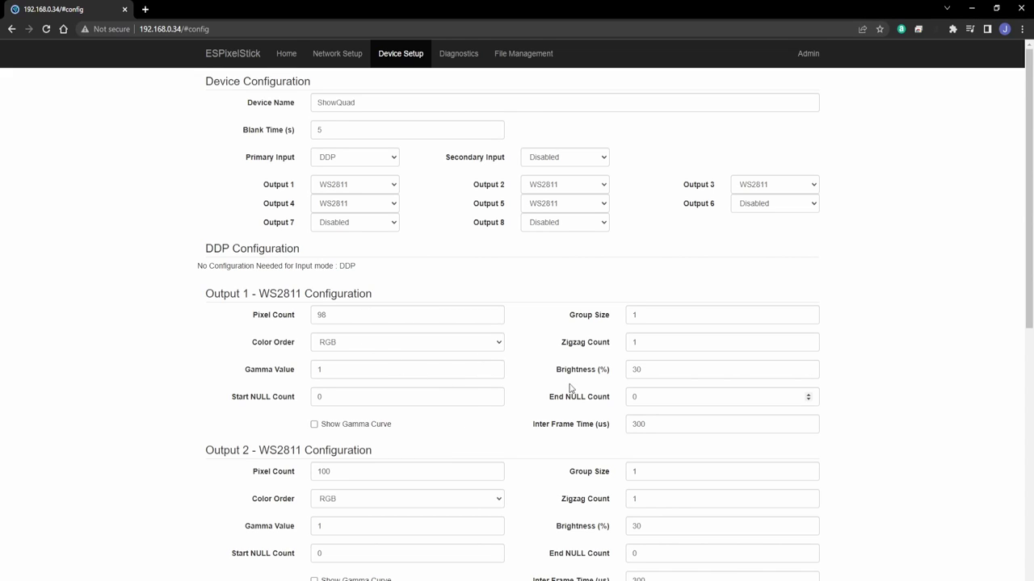
left_click(576, 159)
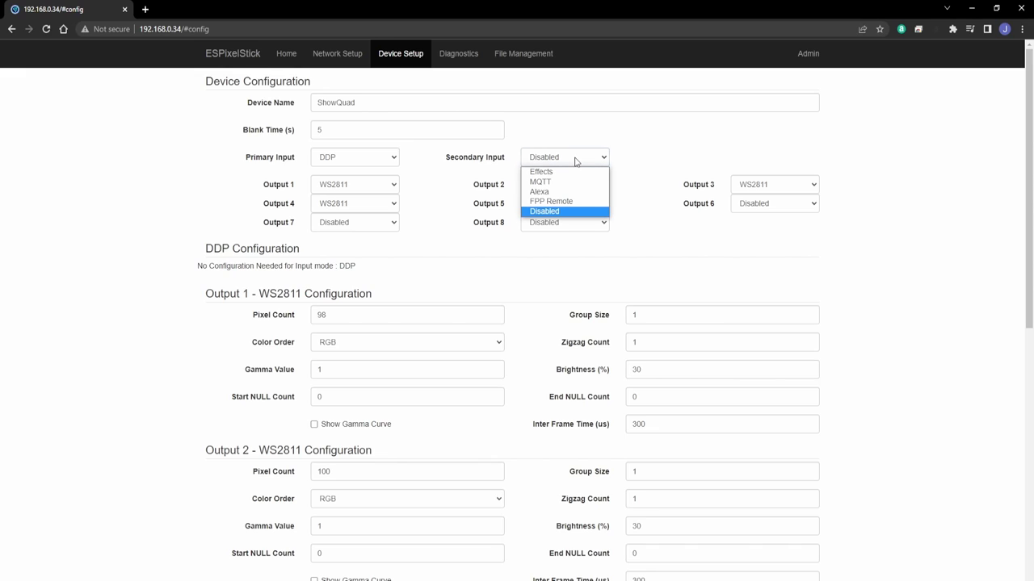
left_click(560, 203)
scroll(489, 239, "down", 7)
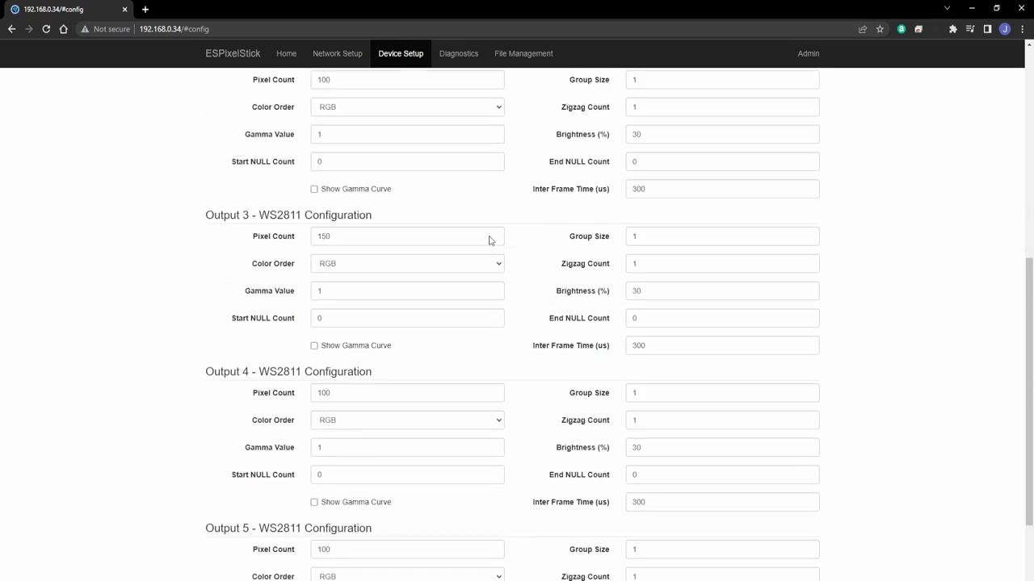
left_click(342, 572)
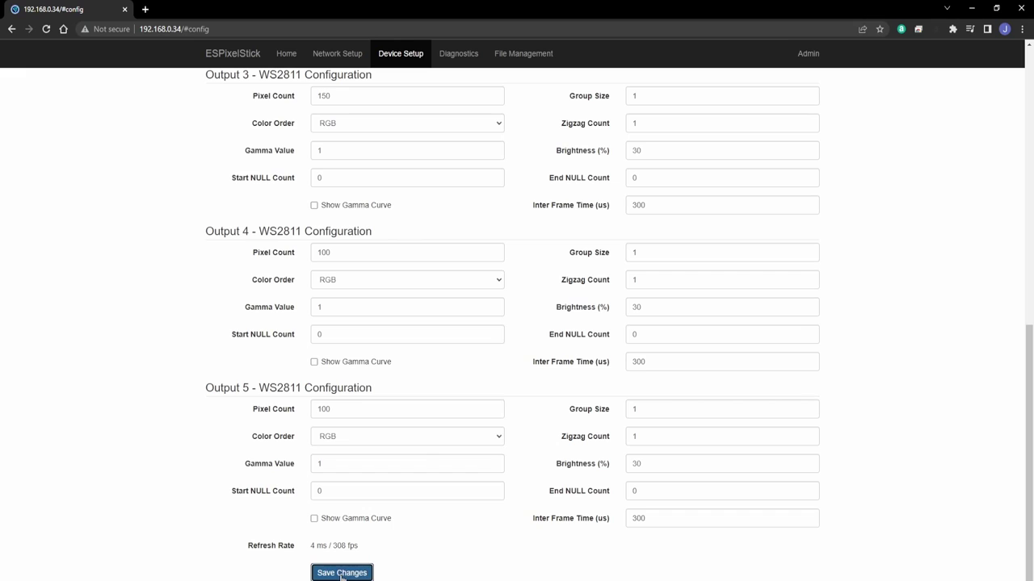
- Open the ESPixelStick controller's file management page
left_click(516, 60)
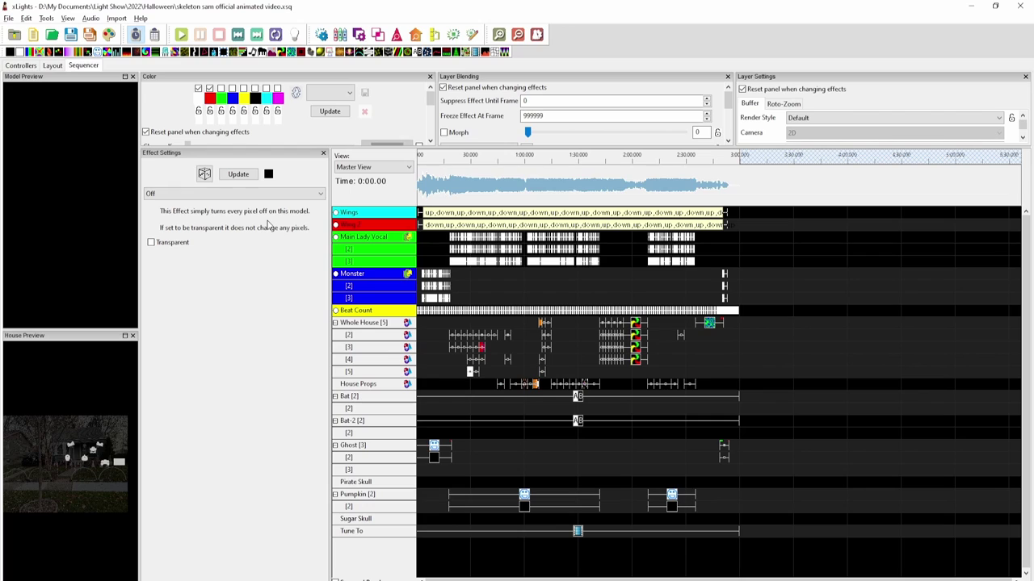
- In xLights, use FPP Connect to upload skeleton sam official animated video.fseq to PiPlayer and ShowQuad, with ShowQuad's ESPixelStick-4.x output configuration included
left_click(46, 17)
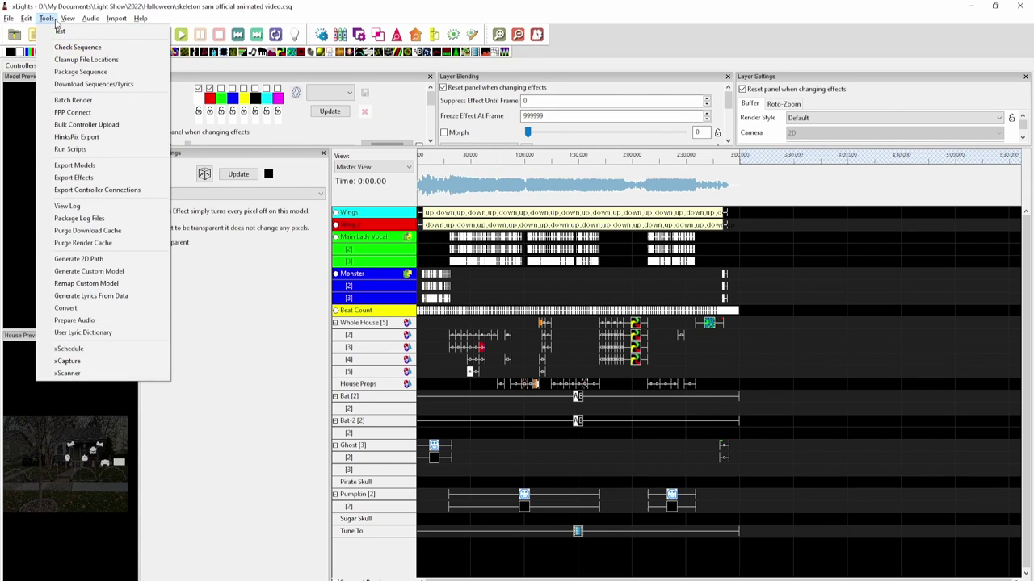
left_click(71, 112)
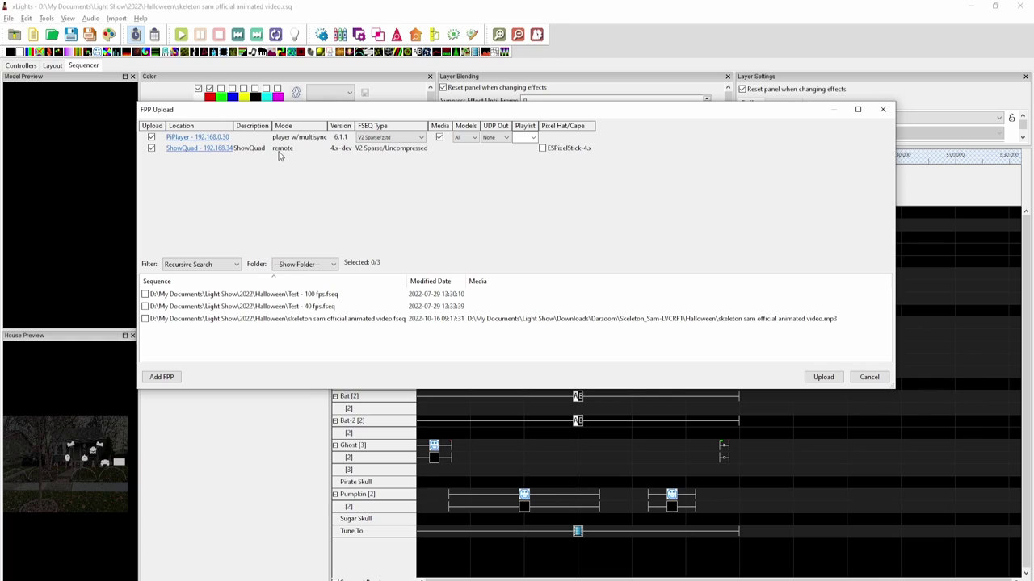
left_click(541, 149)
left_click(145, 319)
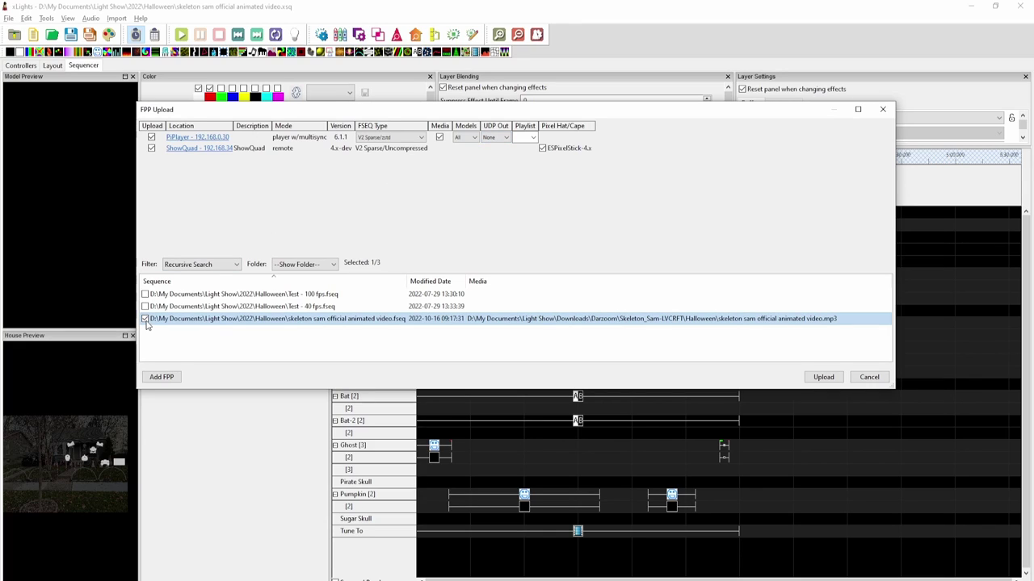
left_click(832, 380)
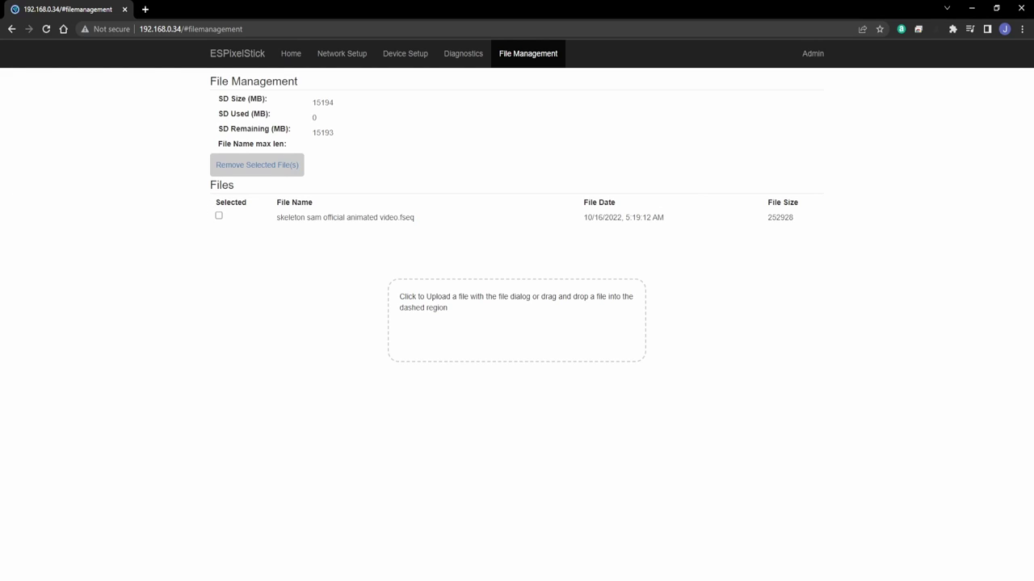
- Switch to the PiPlayer FPP web page in the browser and enable ShowQuad as a remote in FPP MultiSync
left_click_drag(350, 97, 185, 9)
left_click(719, 103)
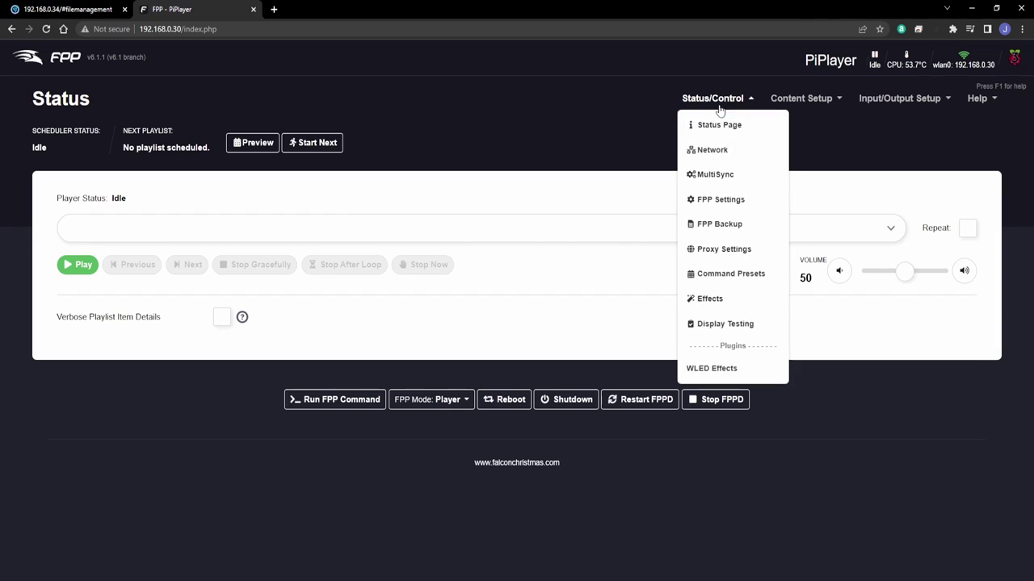
left_click(710, 175)
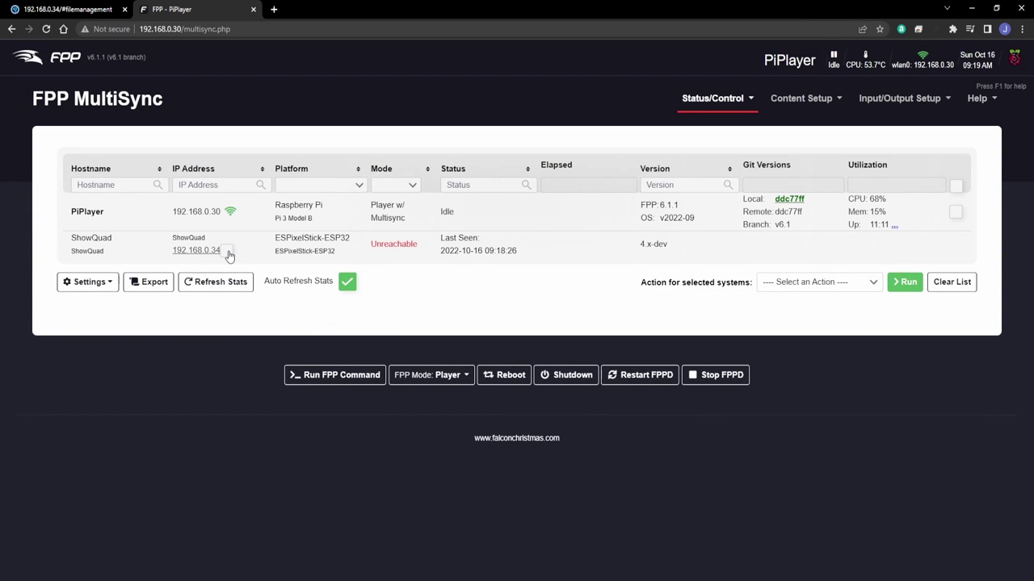
left_click(228, 252)
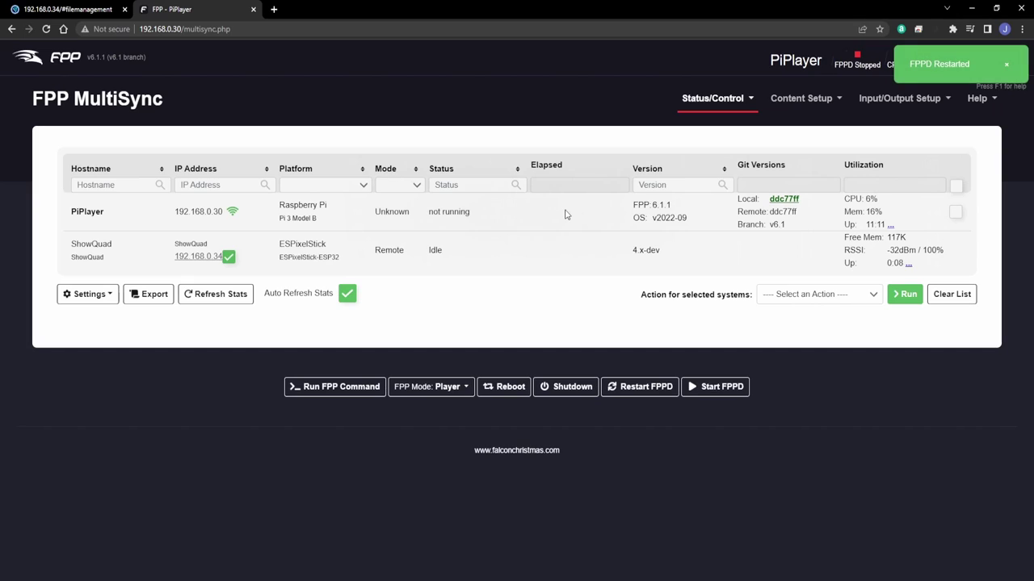
left_click(1007, 65)
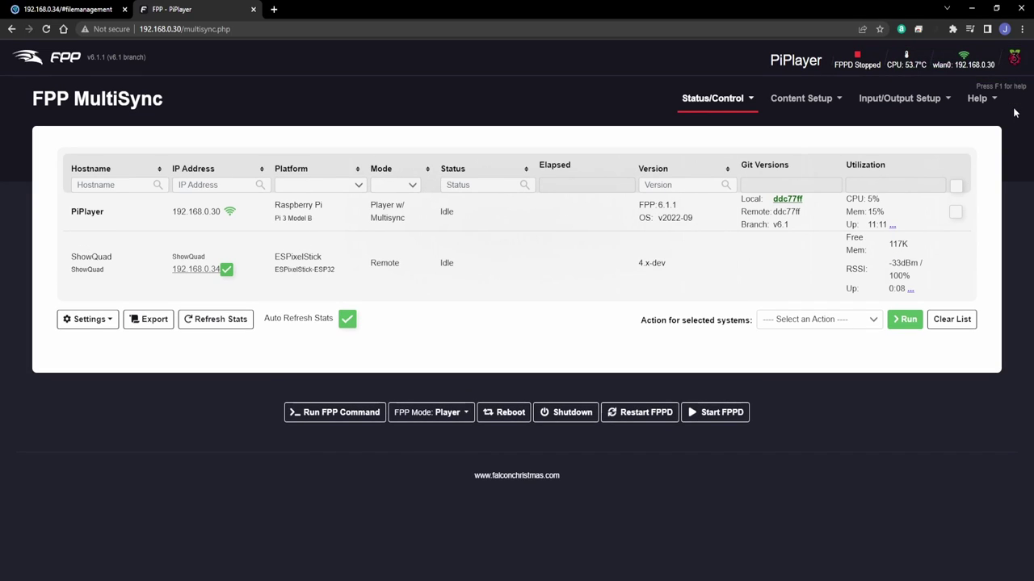
- Play skeleton sam official animated video.fseq from the FPP status page and check the FPP Remote status on the ESPixelStick page
left_click(739, 100)
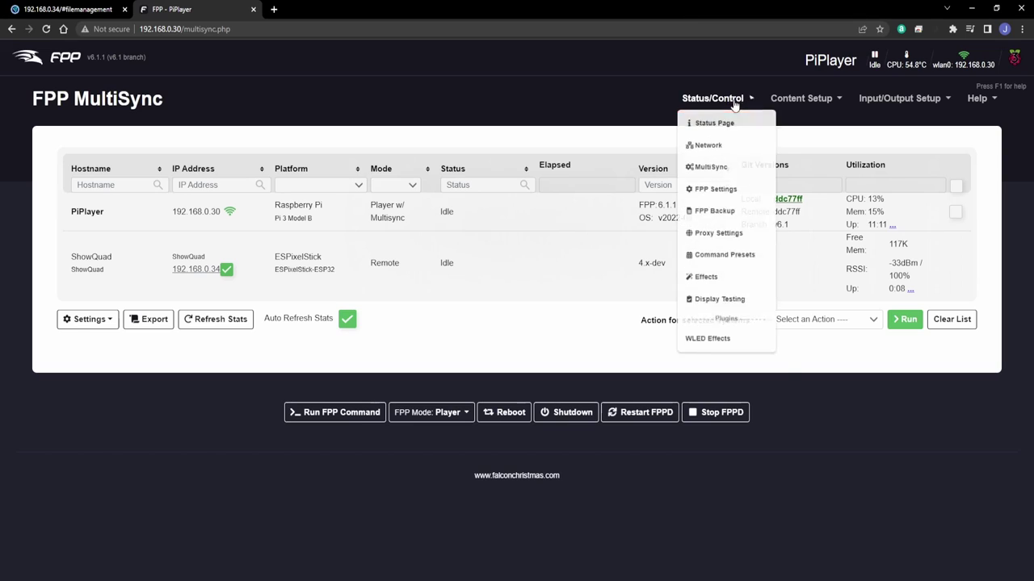
left_click(733, 126)
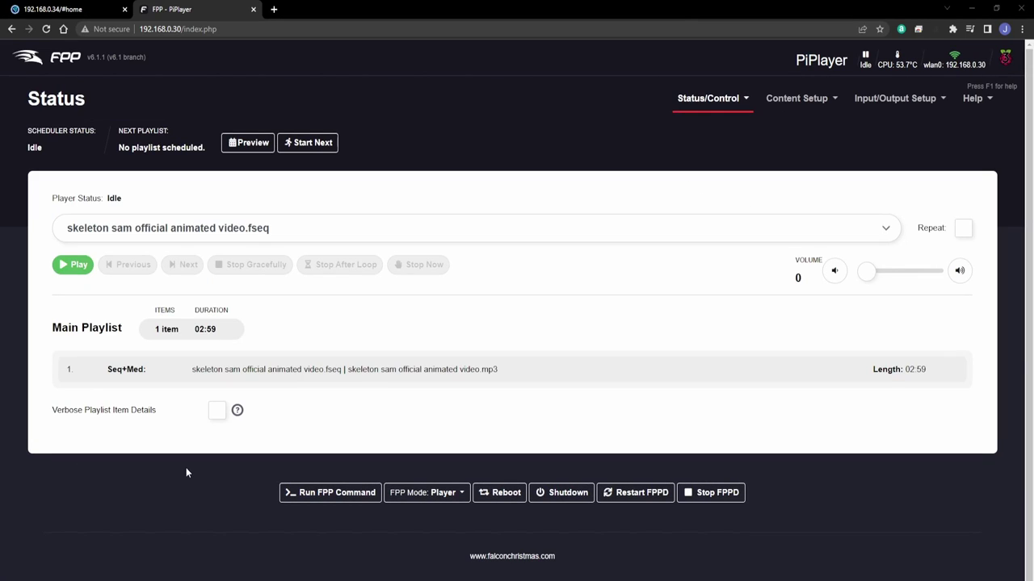
left_click(80, 267)
left_click(80, 9)
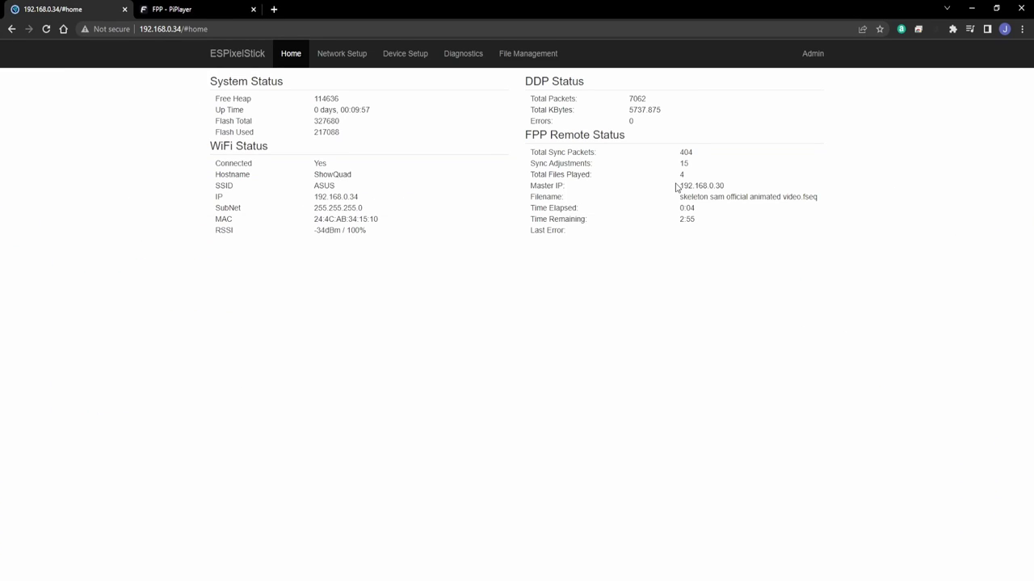